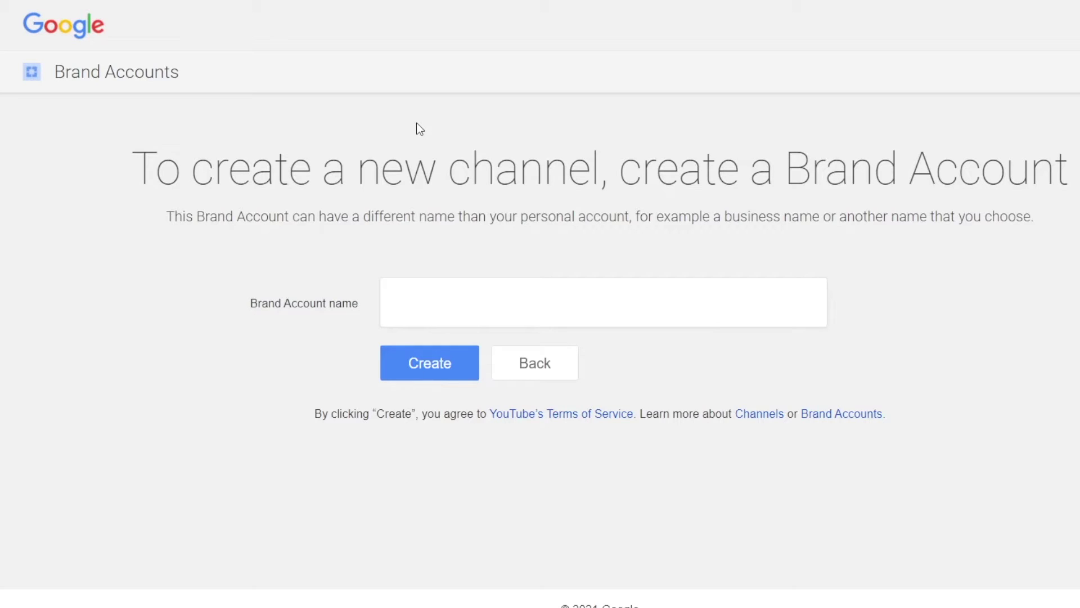
Create a Brand Account named after the owner, then choose 'Move channel to a brand account'
{"action": "left_click", "coordinate": [525, 302]}
{"action": "type", "text": "Neil Mossey"}
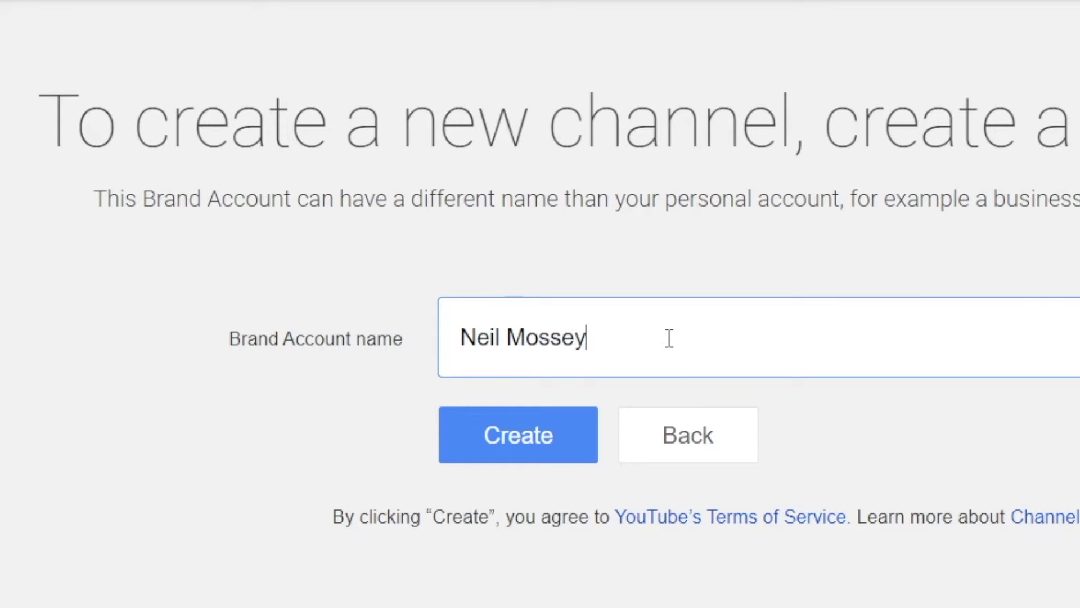
{"action": "left_click", "coordinate": [572, 425]}
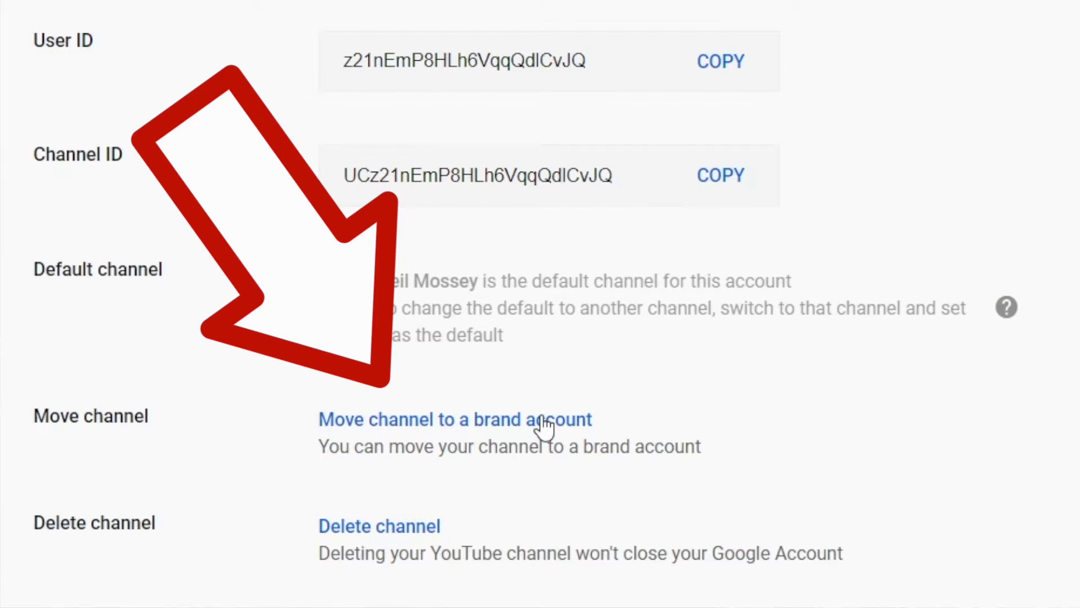
{"action": "left_click", "coordinate": [541, 425]}
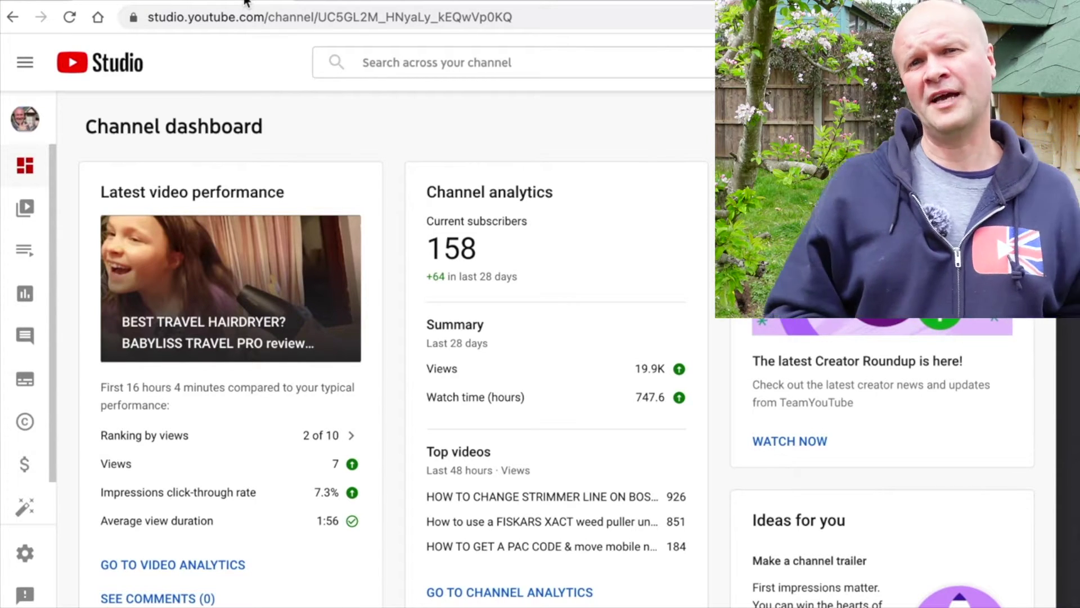
Go to the channel's Customization settings from the Studio sections menu
{"action": "left_click", "coordinate": [24, 62]}
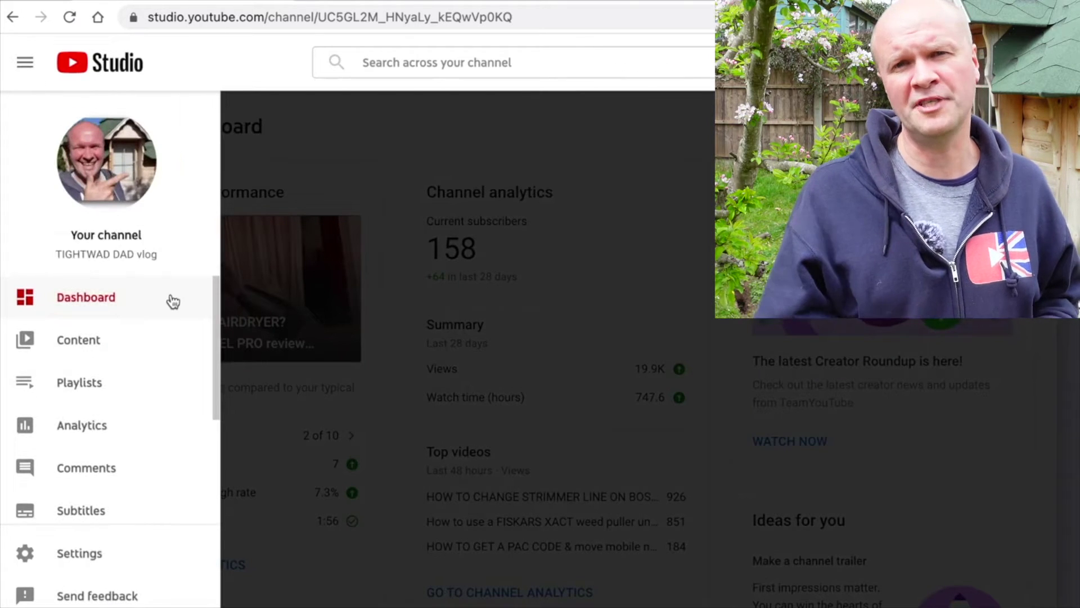
{"action": "scroll", "coordinate": [173, 302], "scroll_direction": "down", "scroll_amount": 1}
{"action": "scroll", "coordinate": [173, 302], "scroll_direction": "down", "scroll_amount": 3}
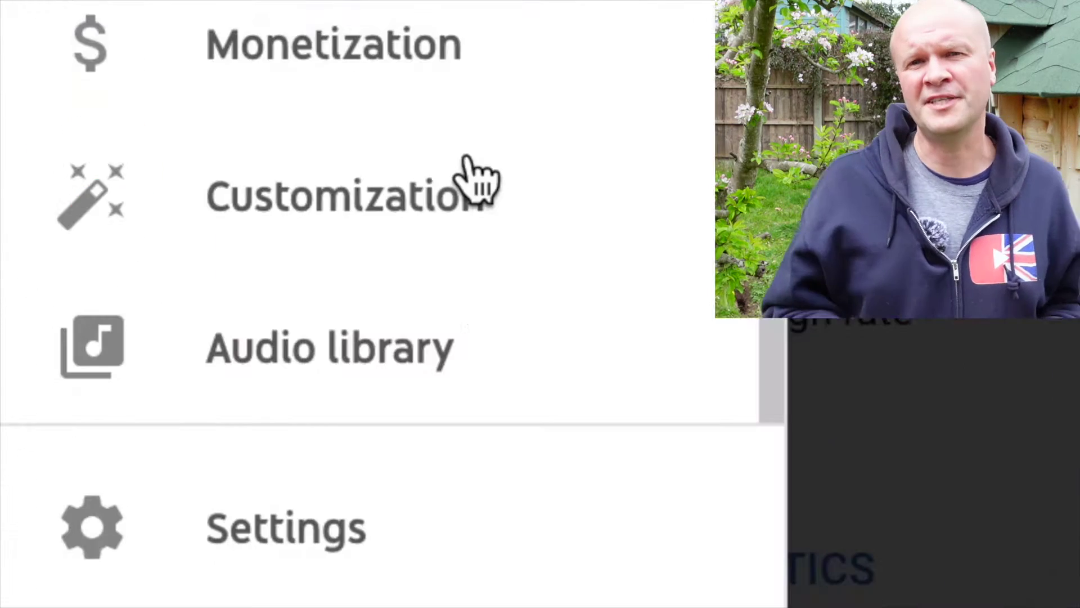
{"action": "left_click", "coordinate": [442, 216]}
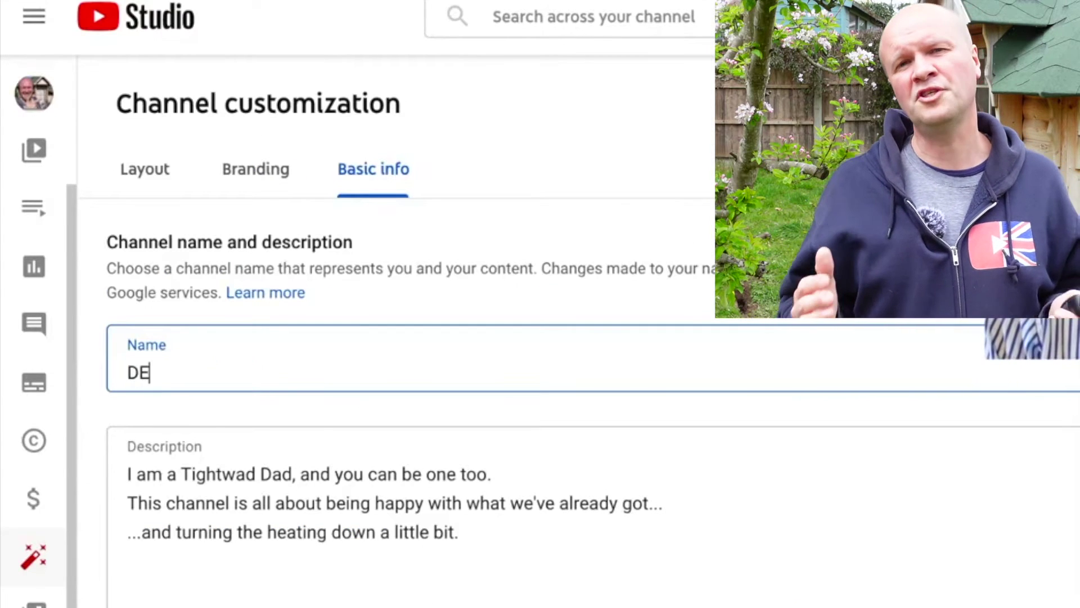
Replace the channel name with a new one beginning 'DAD DELIVE'
{"action": "key", "text": "BackSpace"}
{"action": "type", "text": "AD DELIVE"}
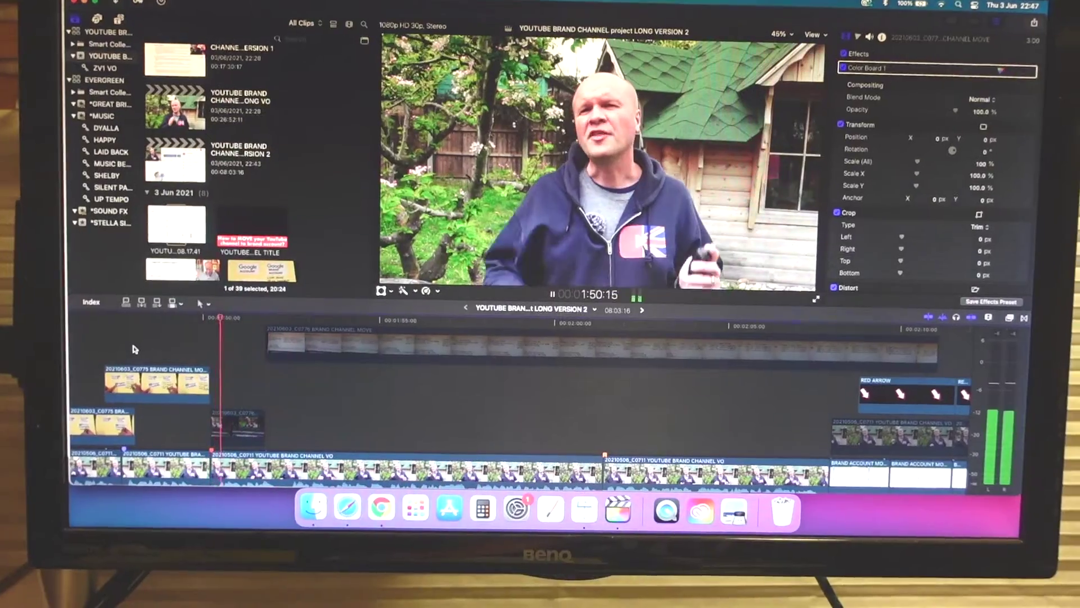
Switch from Final Cut Pro back to Chrome showing YouTube's Advanced settings
{"action": "key", "text": "super+Tab"}
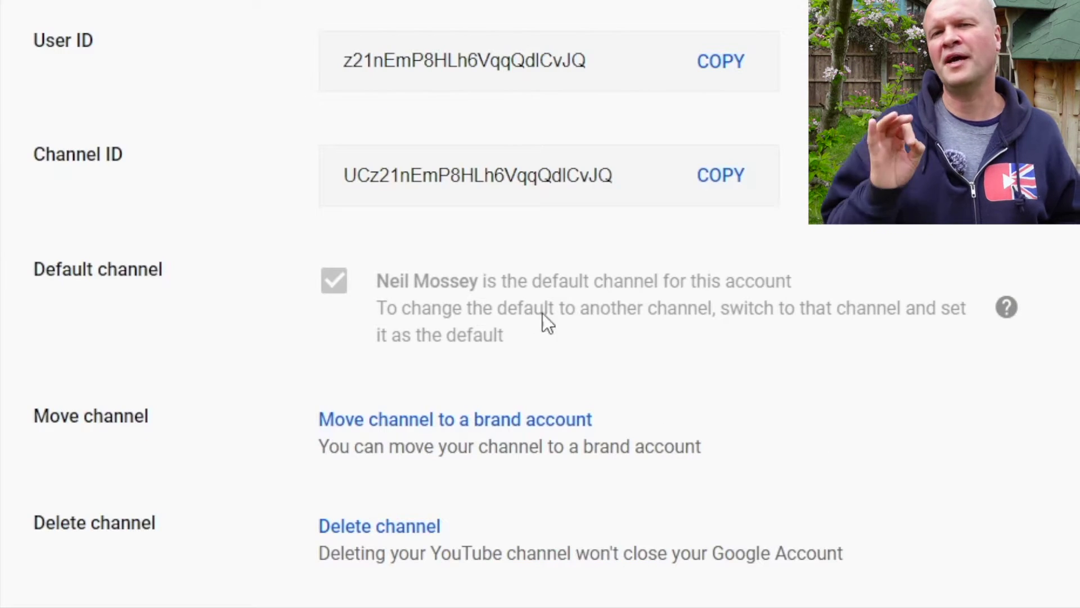
Go to the move-channel page to reach the account's channel list
{"action": "left_click", "coordinate": [543, 421]}
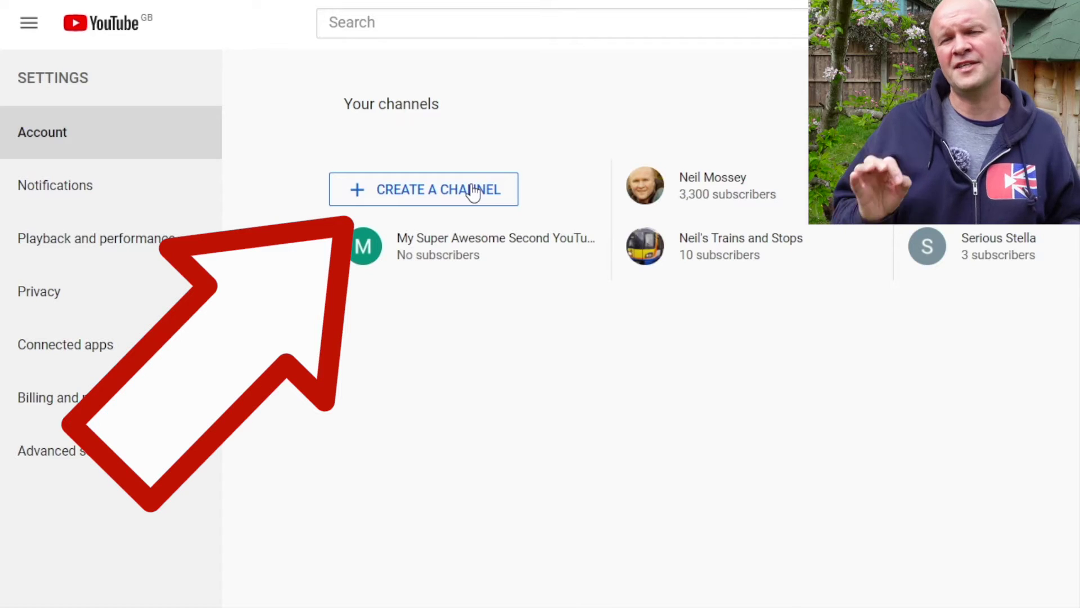
Create a new channel as a Brand Account named with the owner's full name
{"action": "left_click", "coordinate": [472, 190]}
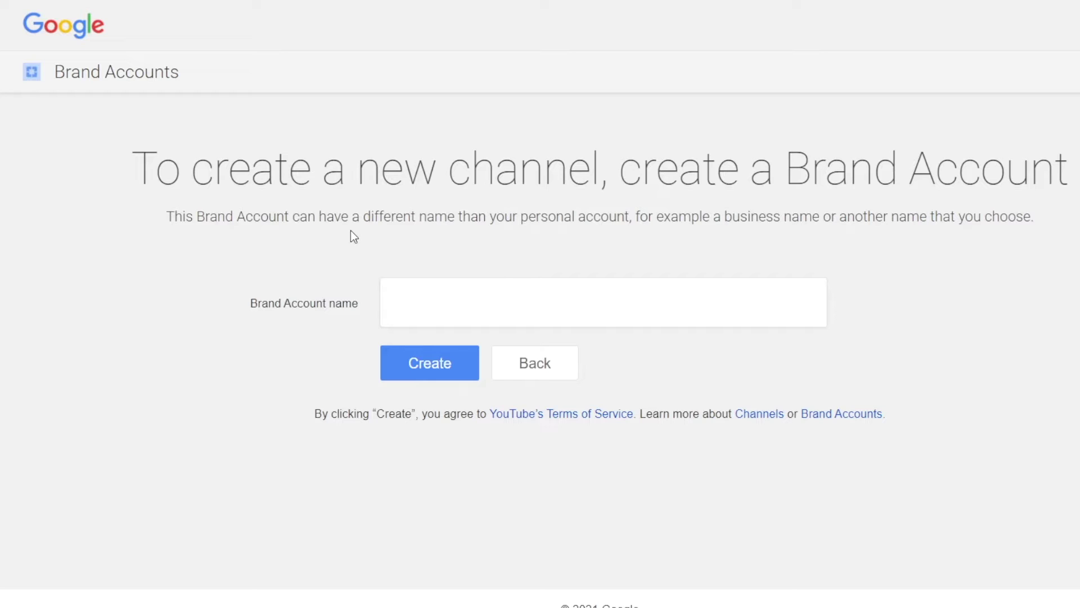
{"action": "left_click", "coordinate": [524, 302]}
{"action": "type", "text": "N"}
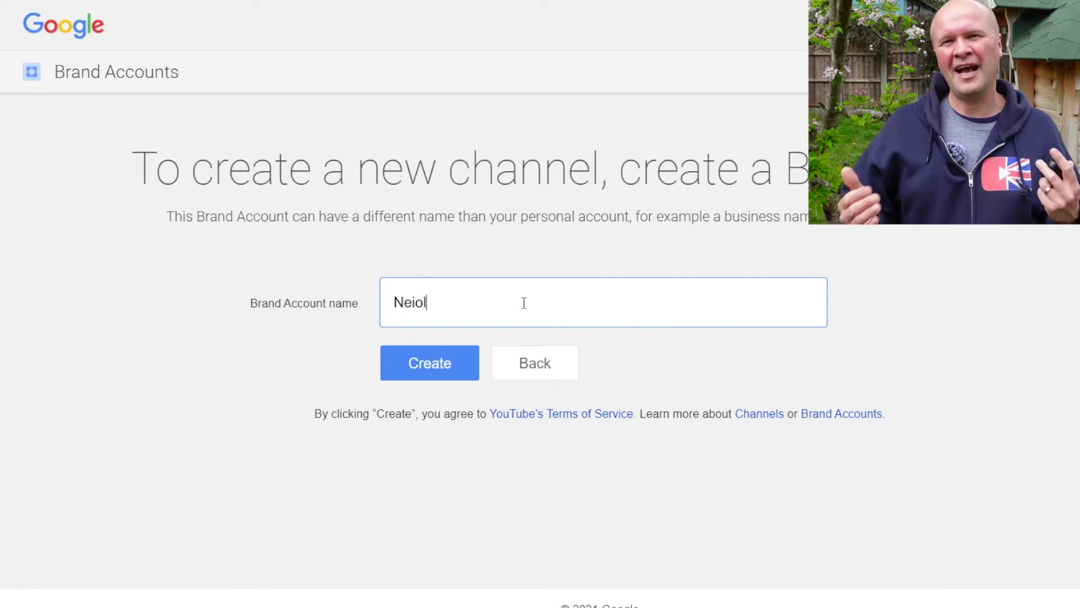
{"action": "type", "text": "eil Mossey"}
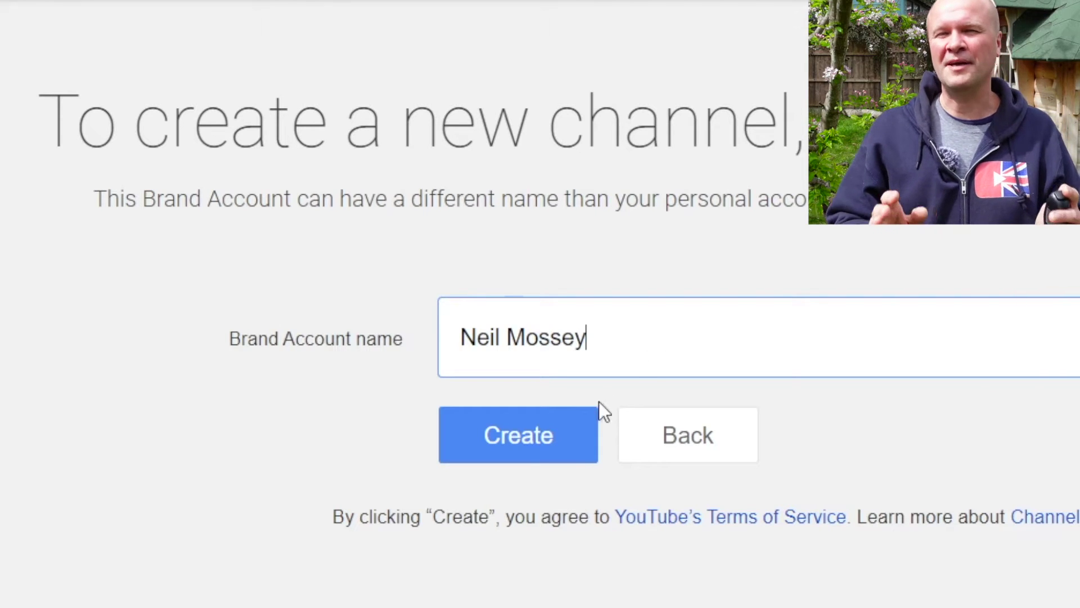
{"action": "left_click", "coordinate": [574, 426]}
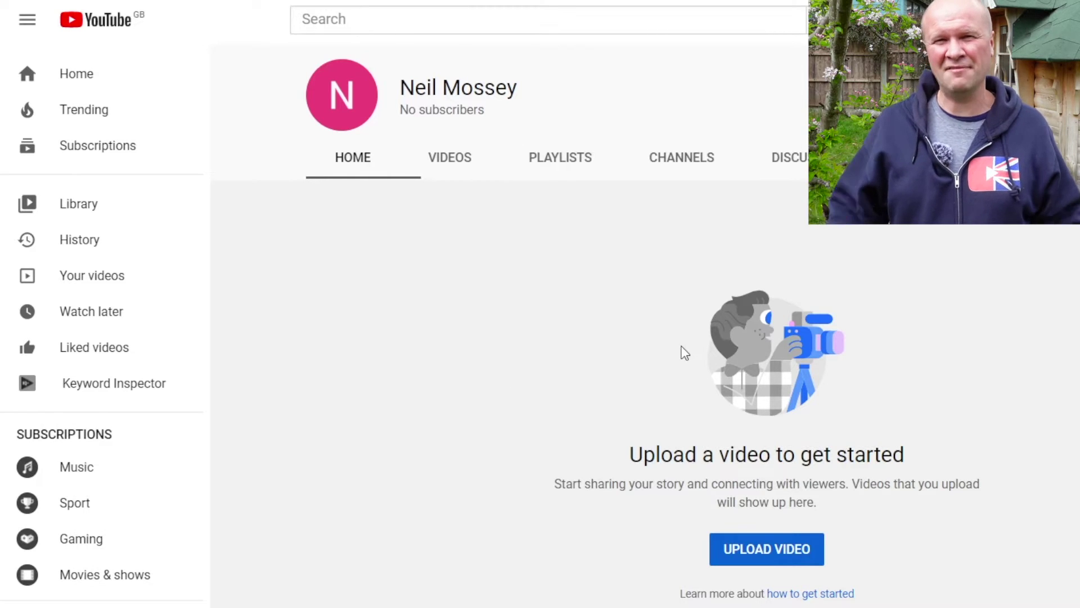
Scroll down the new brand channel's empty home page
{"action": "scroll", "coordinate": [566, 319], "scroll_direction": "down", "scroll_amount": 2}
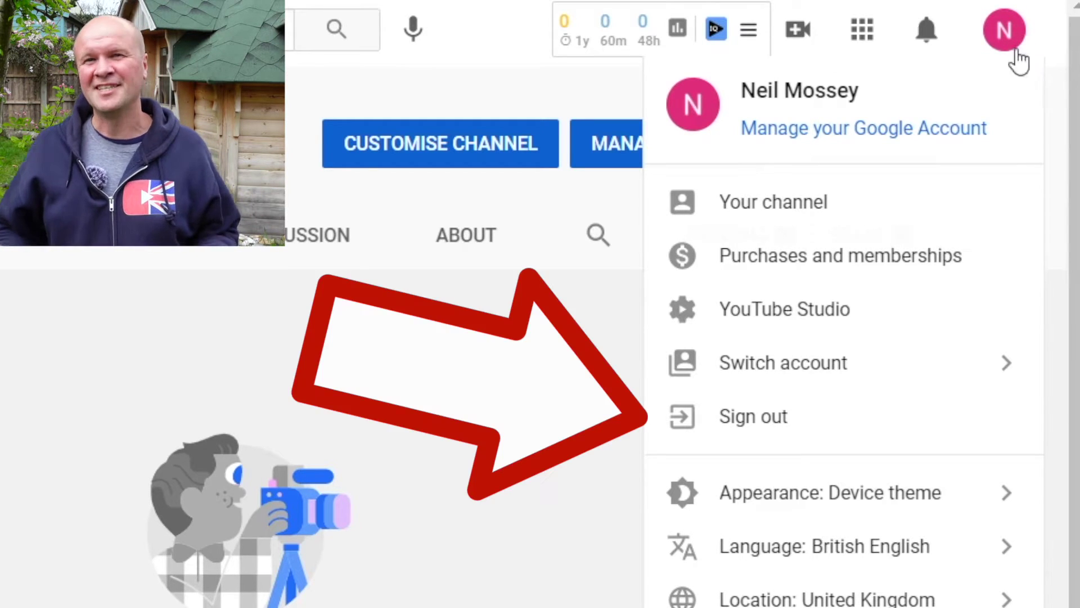
Sign out of the brand channel and reach the original channel's Advanced settings
{"action": "left_click", "coordinate": [855, 438]}
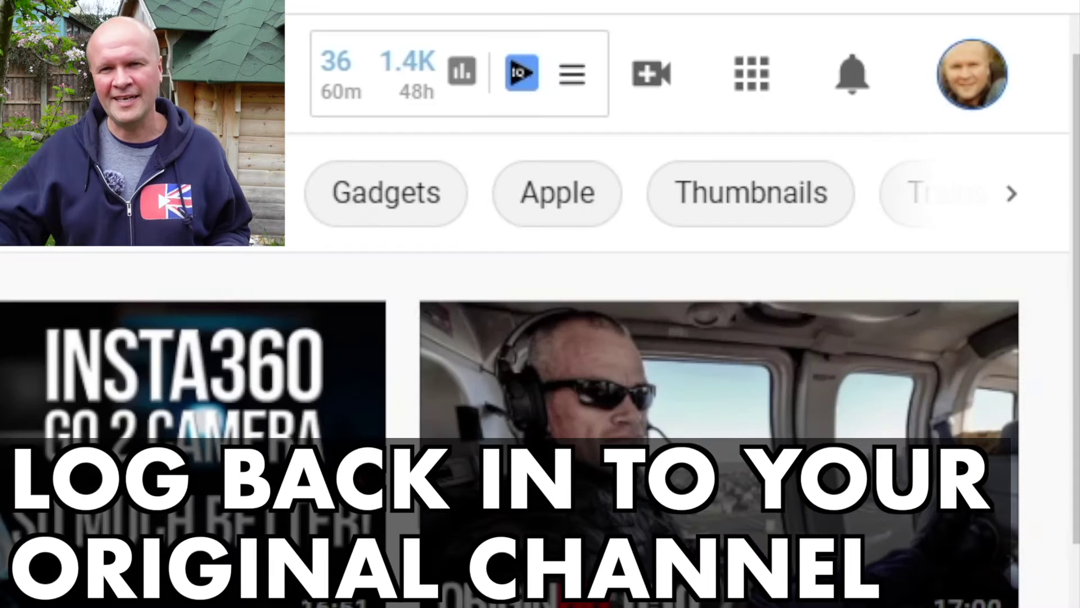
{"action": "left_click", "coordinate": [993, 99]}
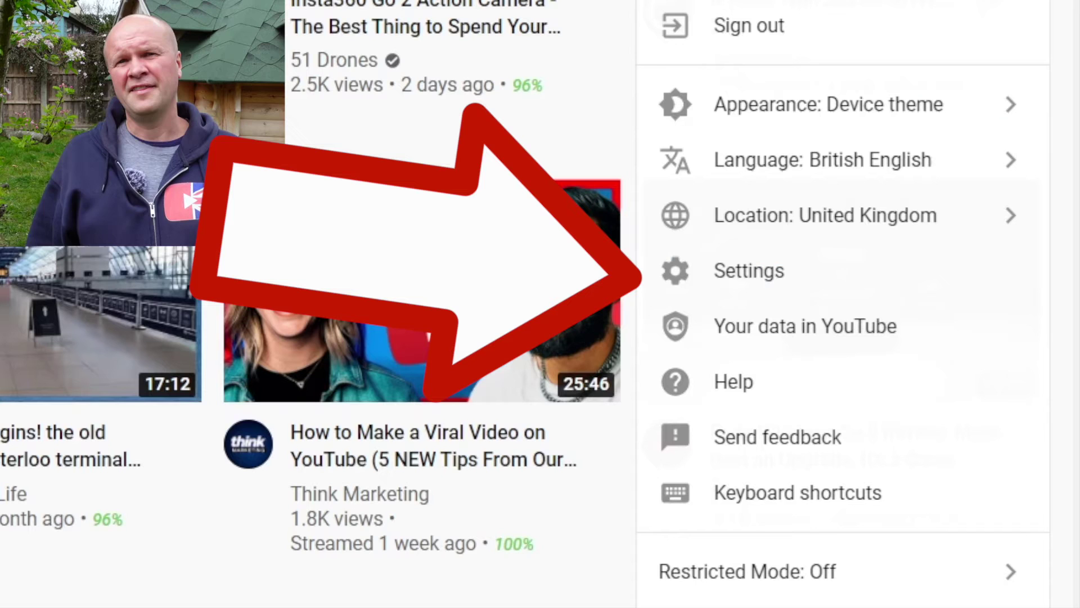
{"action": "left_click", "coordinate": [820, 258]}
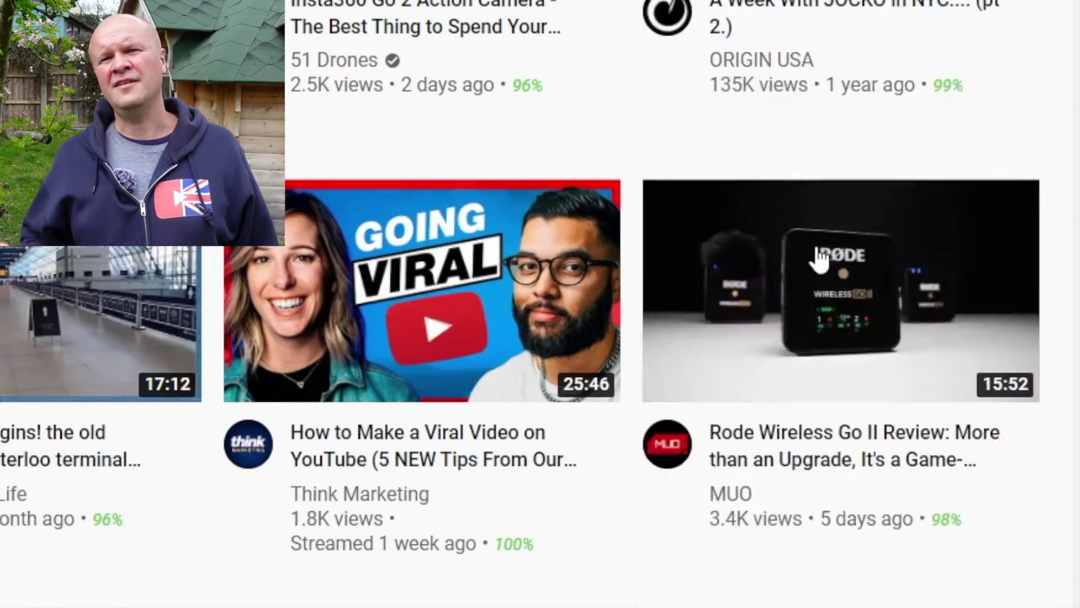
{"action": "left_click", "coordinate": [119, 429]}
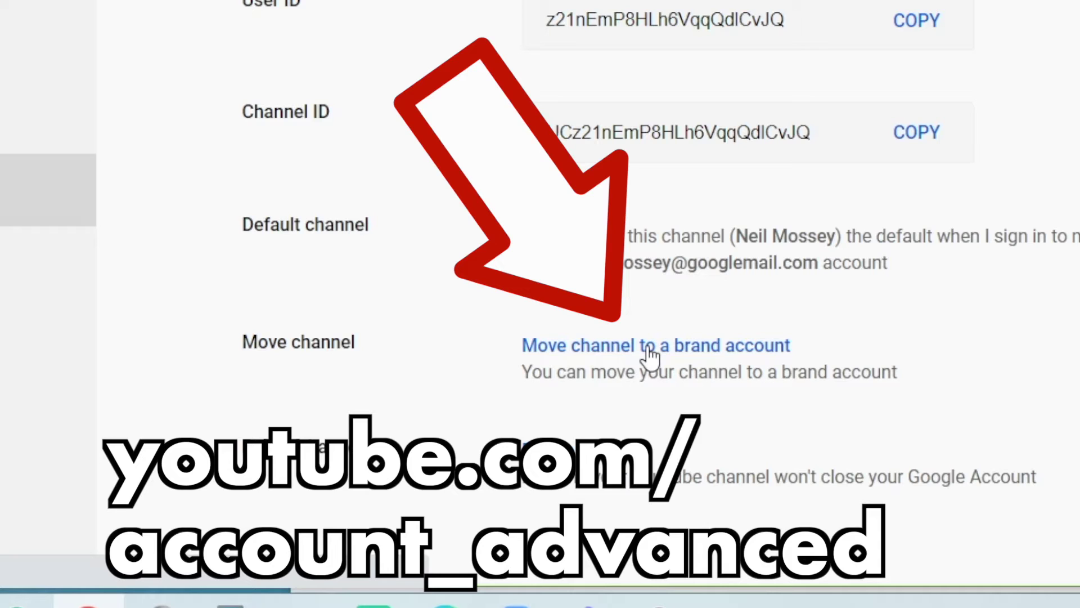
Show the 'Move channel to a brand account' page's list of target accounts
{"action": "left_click", "coordinate": [650, 346]}
{"action": "scroll", "coordinate": [423, 449], "scroll_direction": "down", "scroll_amount": 3}
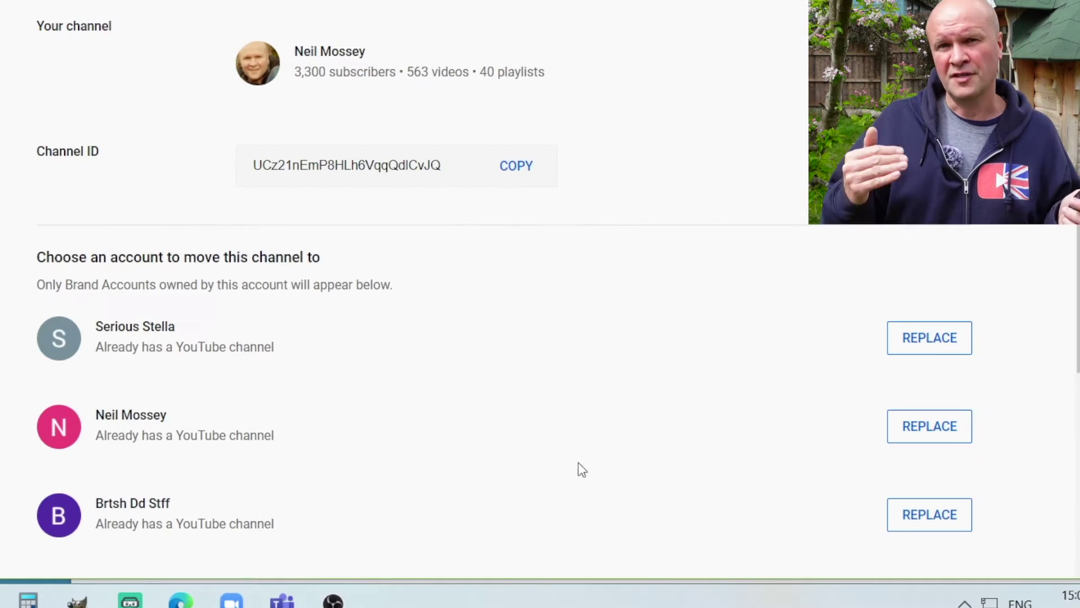
Choose REPLACE on the second Brand Account to move the channel there
{"action": "left_click", "coordinate": [928, 439]}
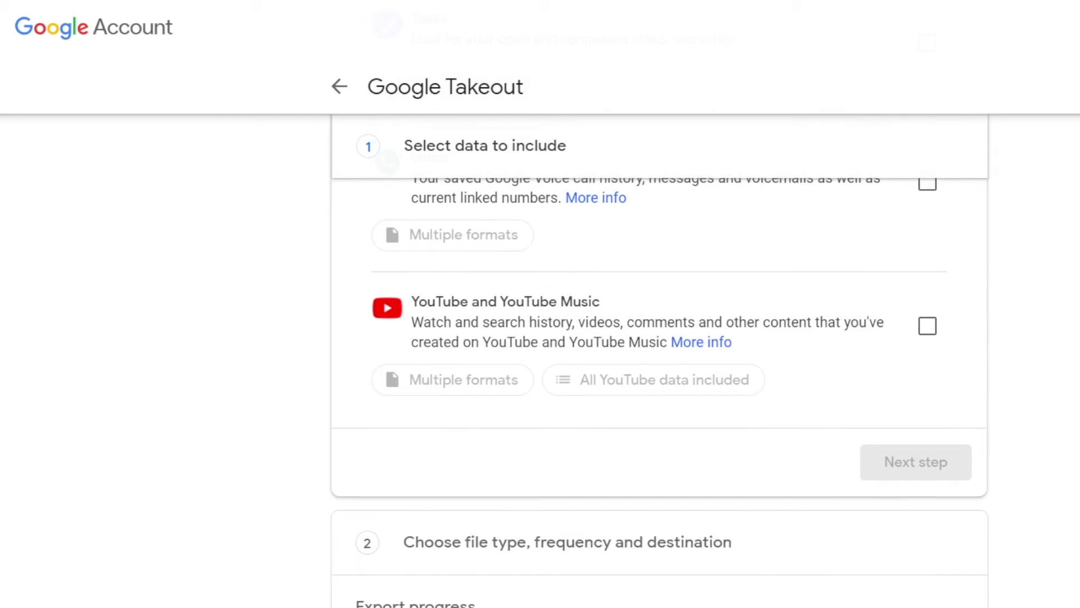
Include YouTube and YouTube Music with all data types in the Takeout export, then view existing exports
{"action": "scroll", "coordinate": [941, 526], "scroll_direction": "up", "scroll_amount": 4}
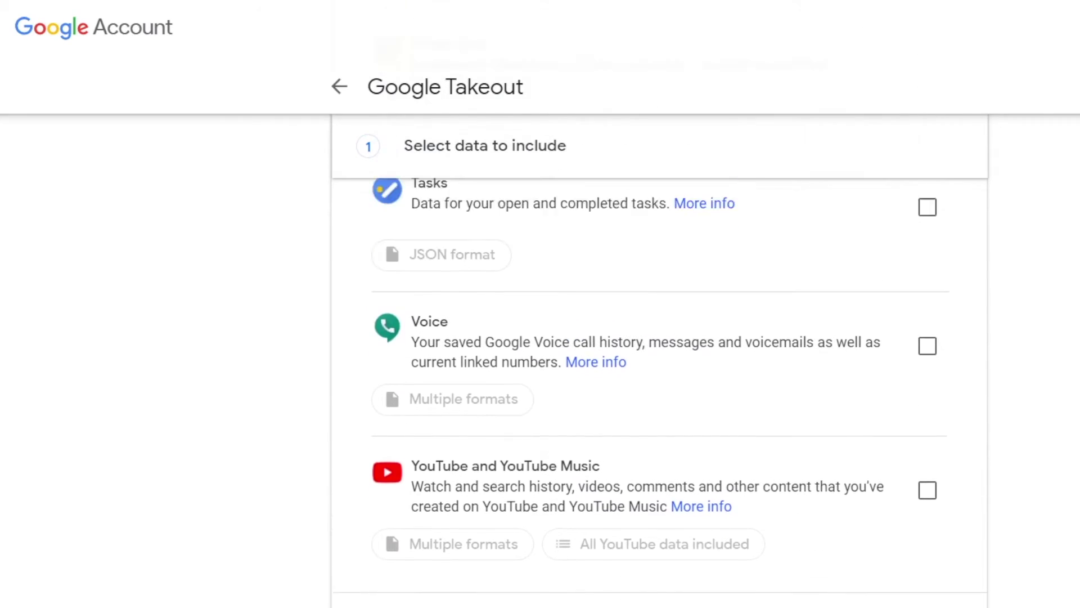
{"action": "left_click", "coordinate": [929, 527]}
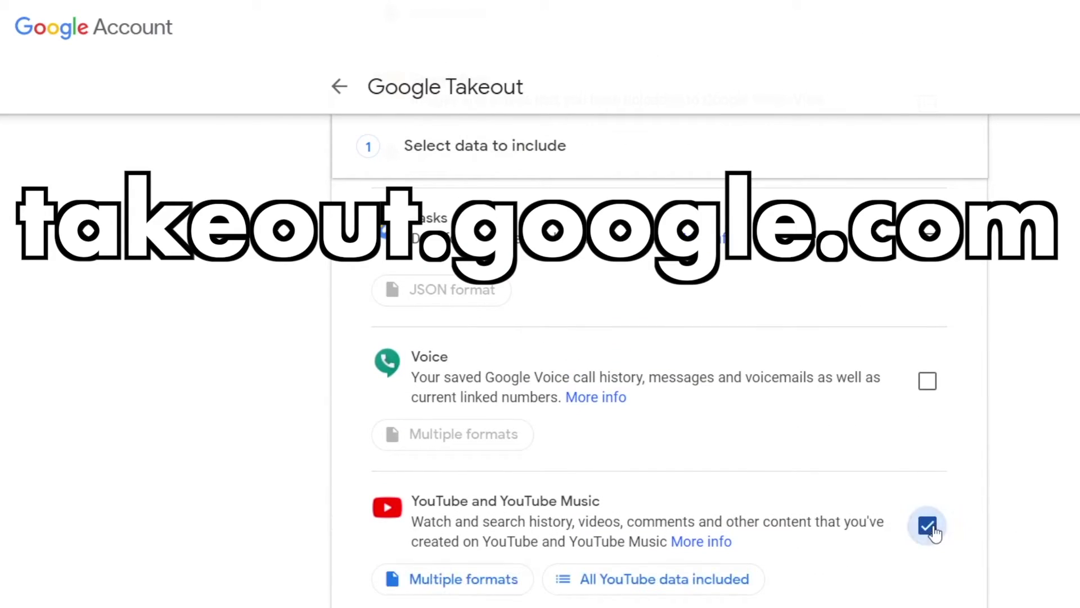
{"action": "left_click", "coordinate": [703, 579]}
{"action": "left_click", "coordinate": [603, 170]}
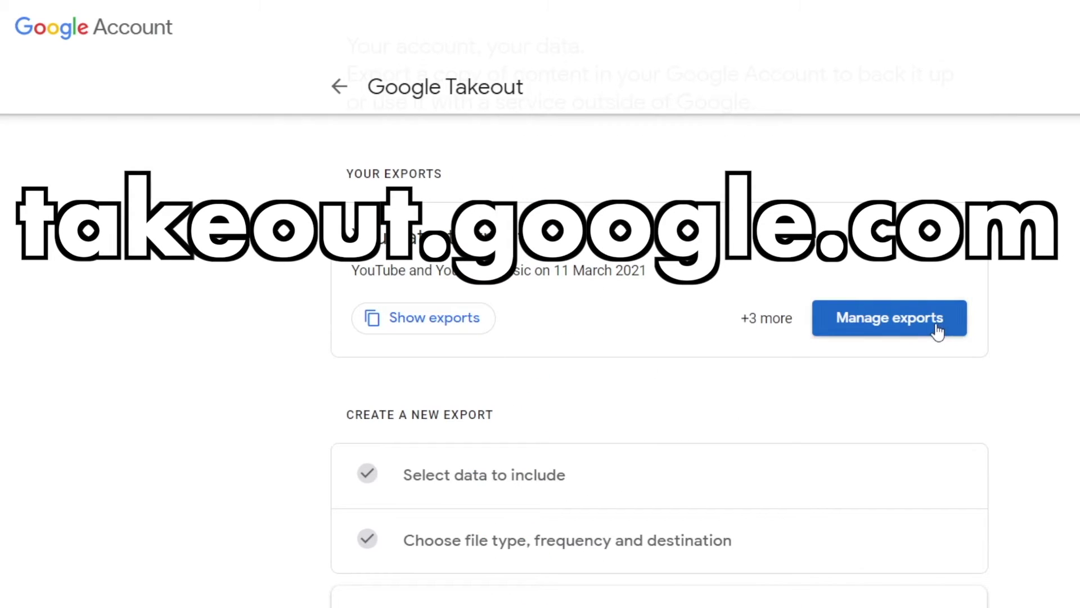
{"action": "left_click", "coordinate": [937, 327]}
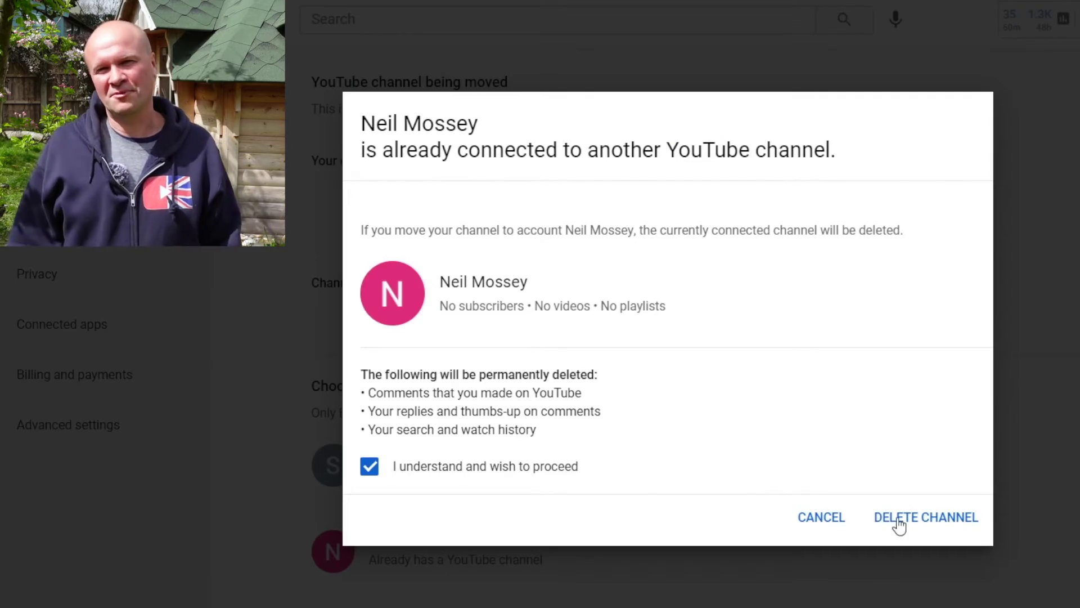
Delete the Brand Account's empty channel and confirm moving the 3,300-subscriber channel into it
{"action": "left_click", "coordinate": [899, 526]}
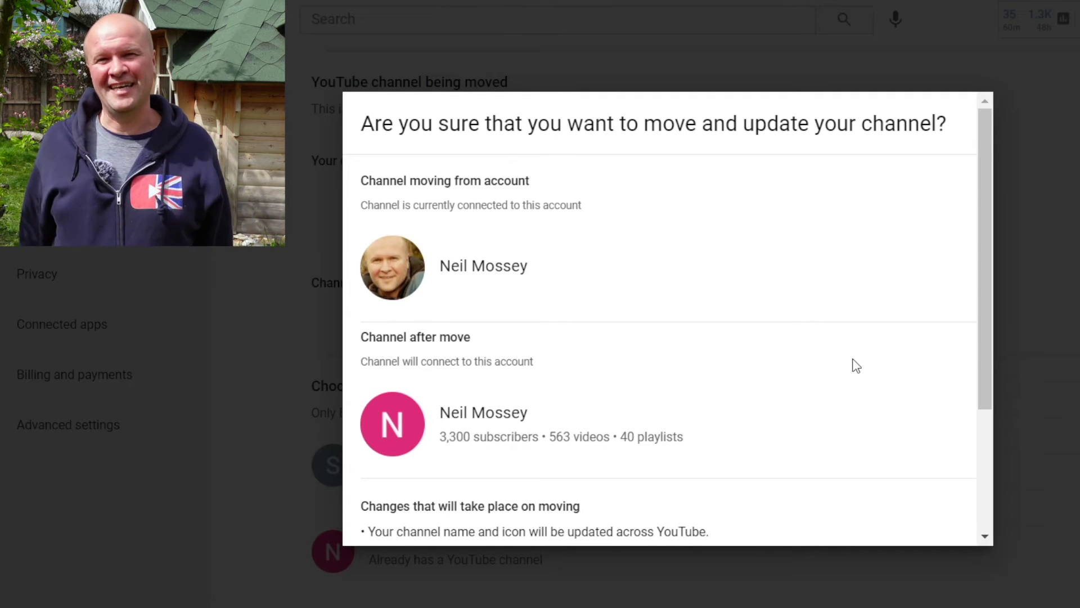
{"action": "scroll", "coordinate": [856, 366], "scroll_direction": "down", "scroll_amount": 3}
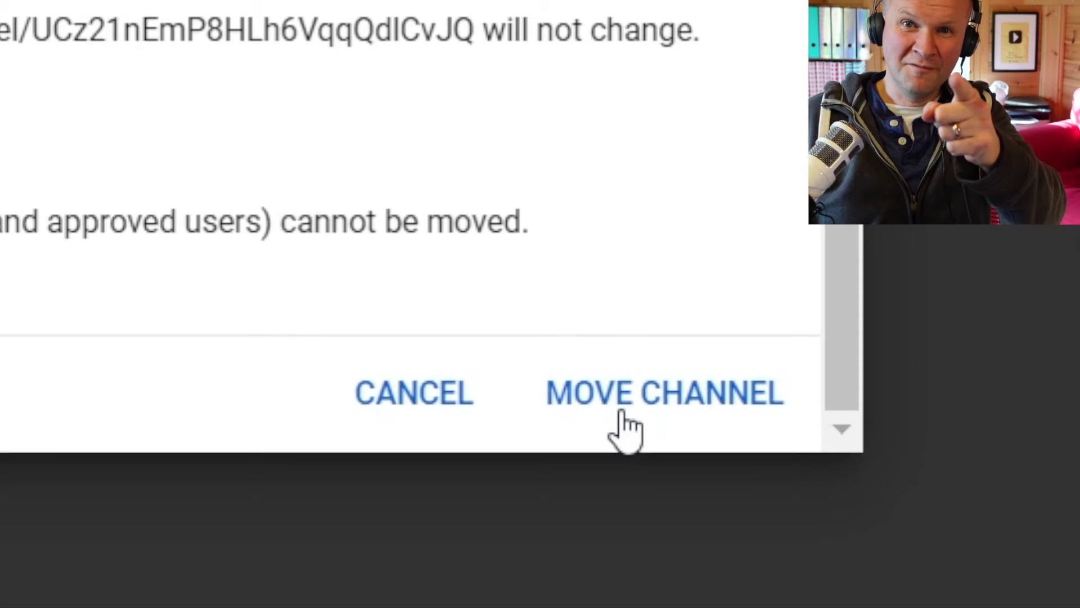
{"action": "left_click", "coordinate": [622, 412]}
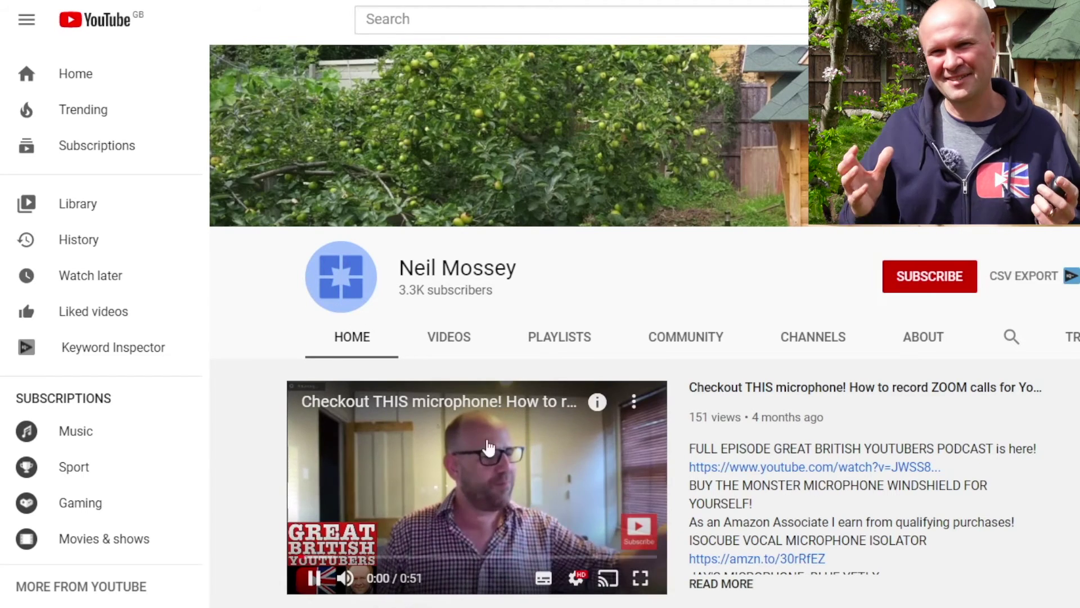
Pause the featured video on the moved channel's home page and scroll down toward the comments
{"action": "left_click", "coordinate": [306, 571]}
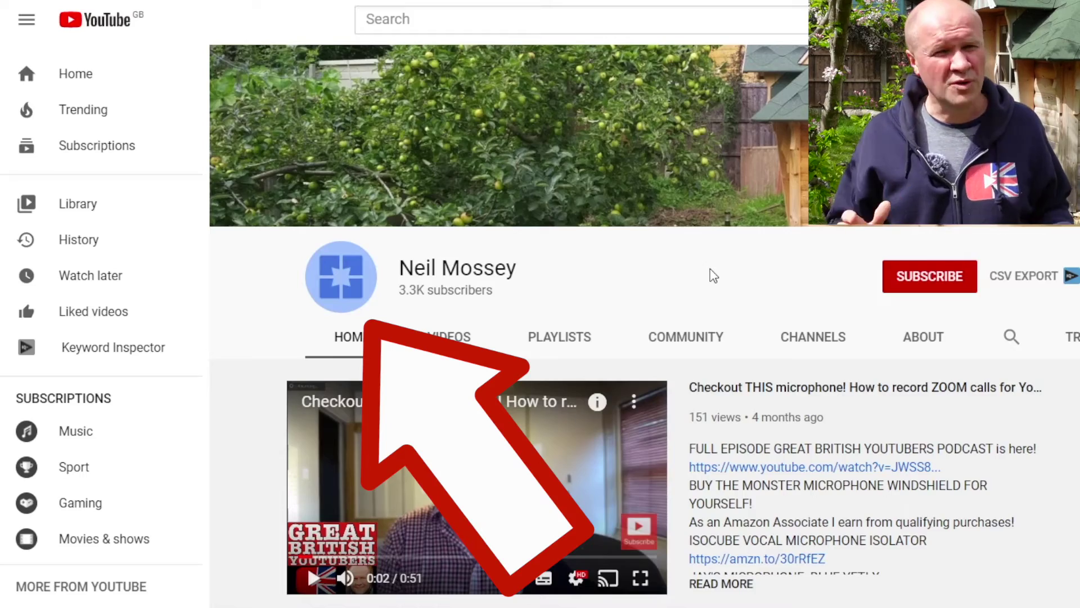
{"action": "scroll", "coordinate": [710, 270], "scroll_direction": "down", "scroll_amount": 5}
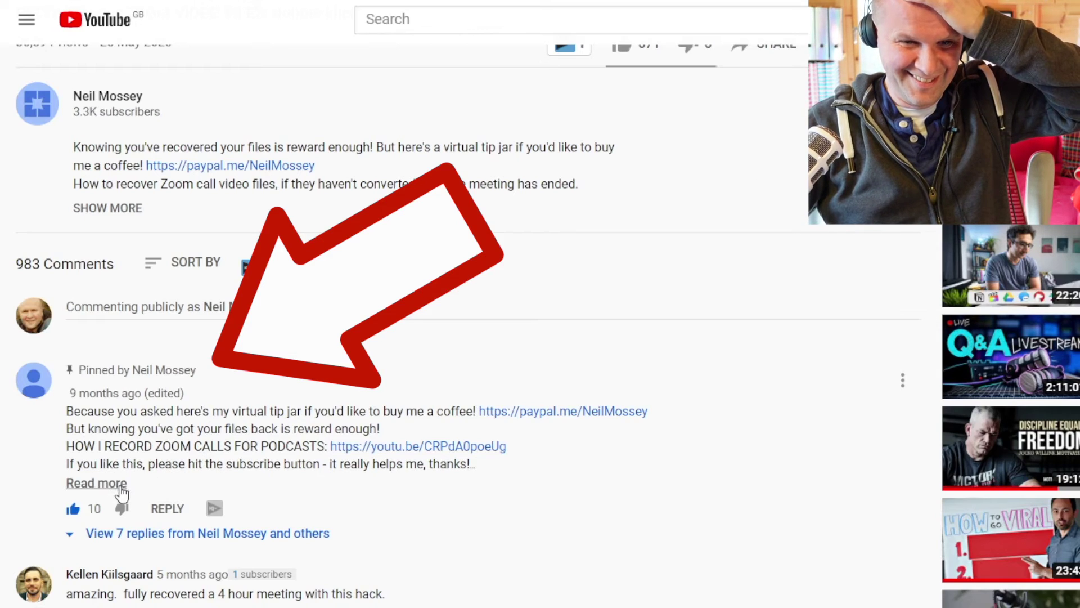
Expand the old pinned comment to its full text and copy it
{"action": "left_click", "coordinate": [97, 483]}
{"action": "scroll", "coordinate": [210, 466], "scroll_direction": "down", "scroll_amount": 15}
{"action": "left_click_drag", "start_coordinate": [65, 411], "coordinate": [210, 466]}
{"action": "scroll", "coordinate": [210, 465], "scroll_direction": "down", "scroll_amount": 5}
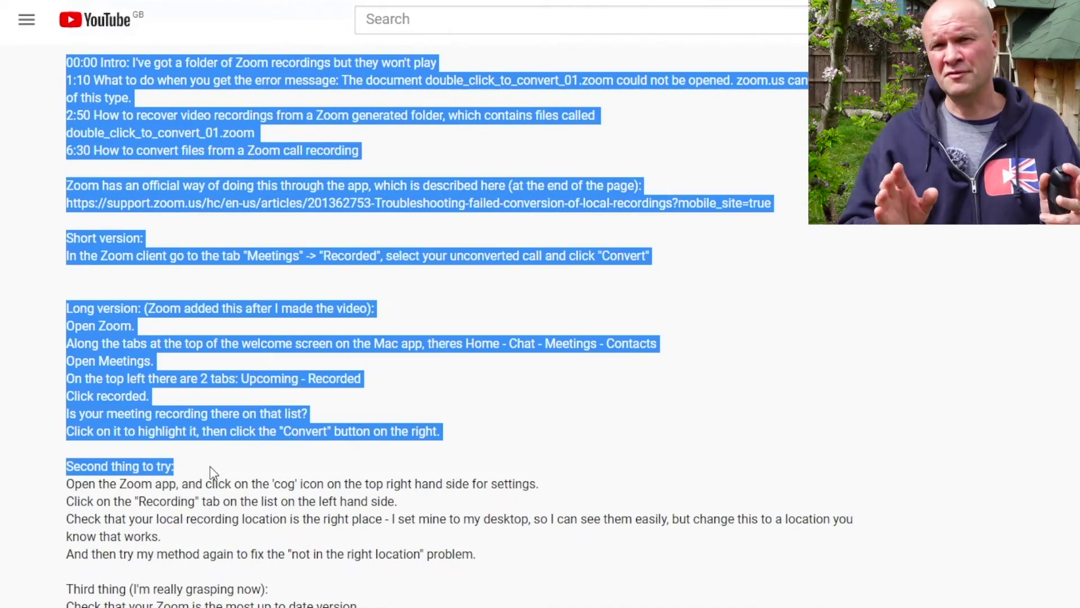
{"action": "scroll", "coordinate": [210, 466], "scroll_direction": "down", "scroll_amount": 5}
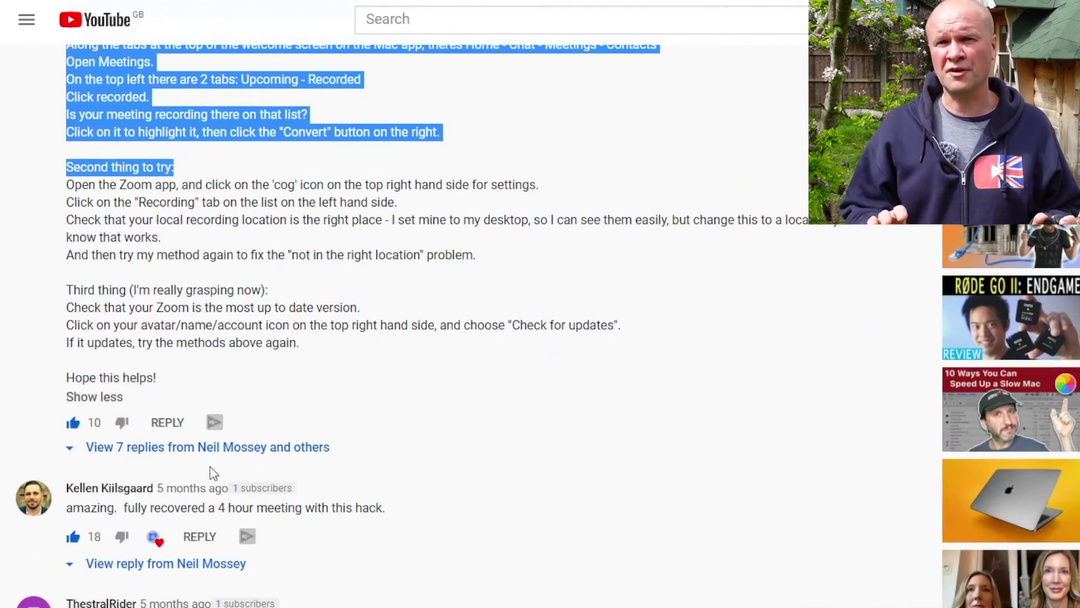
{"action": "left_click", "coordinate": [210, 465]}
{"action": "left_click_drag", "start_coordinate": [601, 422], "coordinate": [139, 143]}
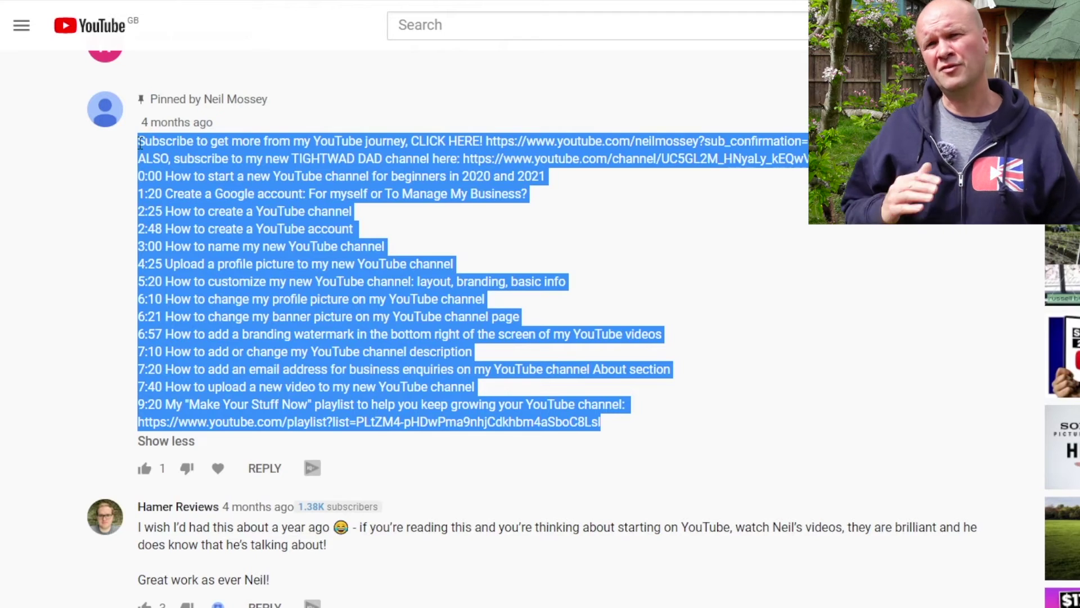
{"action": "right_click", "coordinate": [169, 187]}
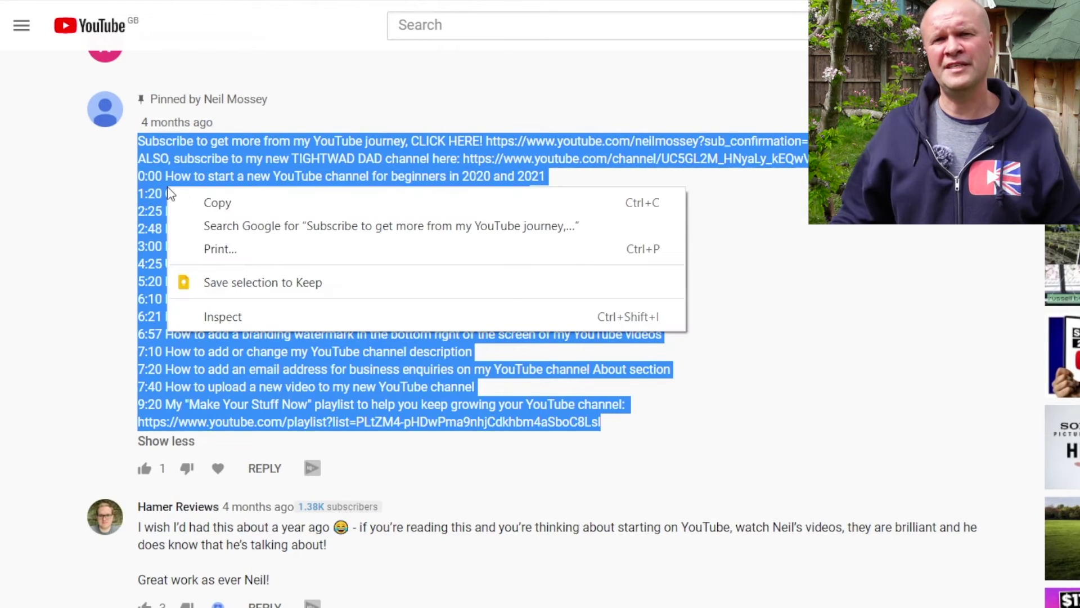
{"action": "left_click", "coordinate": [204, 202]}
Paste the copied pinned comment text into a new public comment on the video
{"action": "scroll", "coordinate": [332, 305], "scroll_direction": "up", "scroll_amount": 5}
{"action": "left_click", "coordinate": [269, 337]}
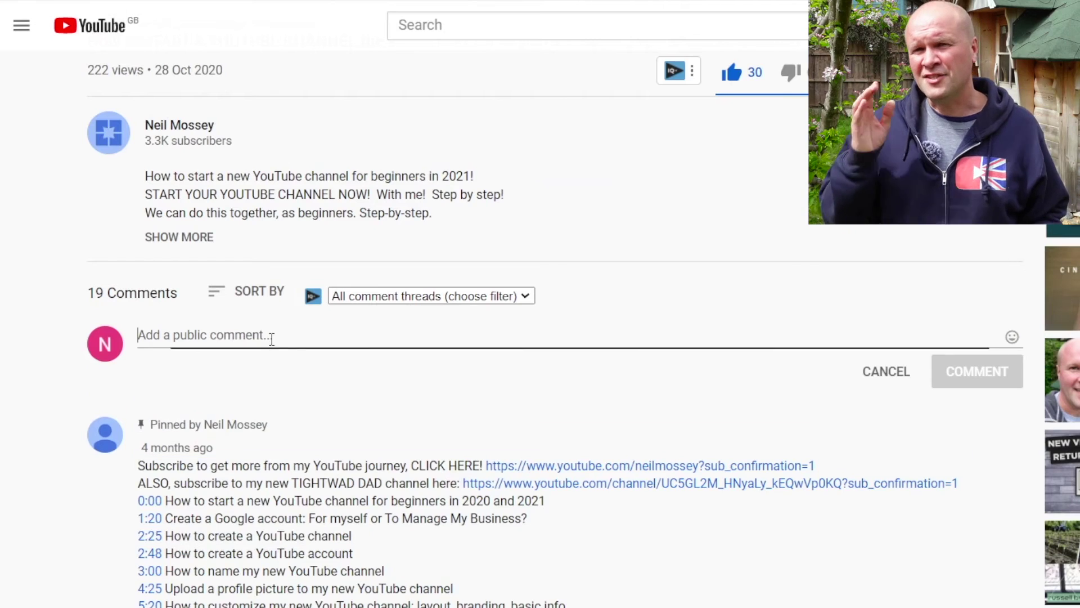
{"action": "key", "text": "ctrl+v"}
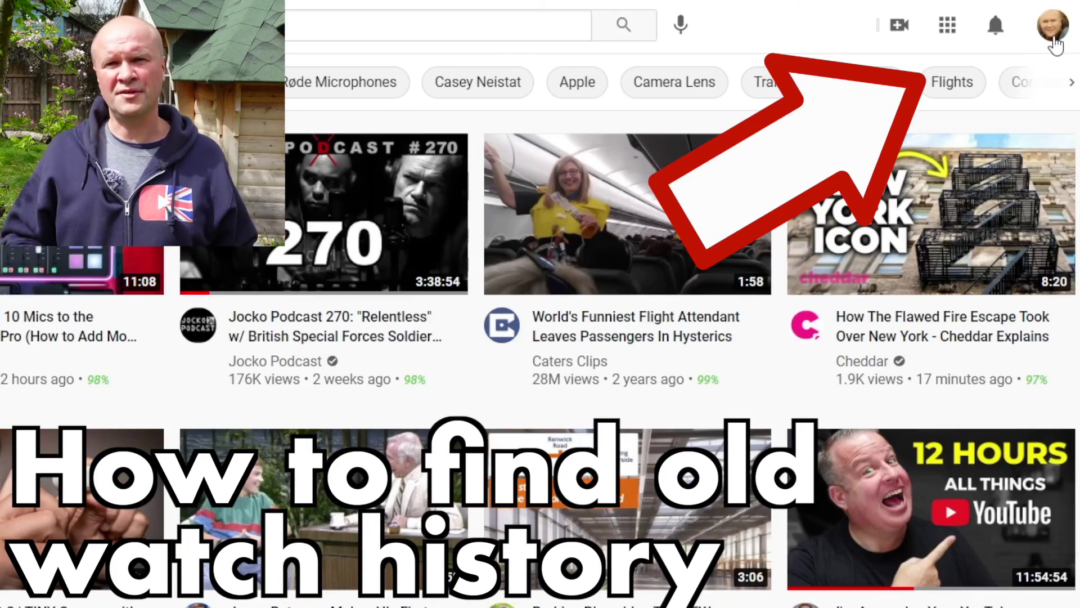
Show the account switcher listing all available accounts and channels from the avatar menu
{"action": "left_click", "coordinate": [1052, 25]}
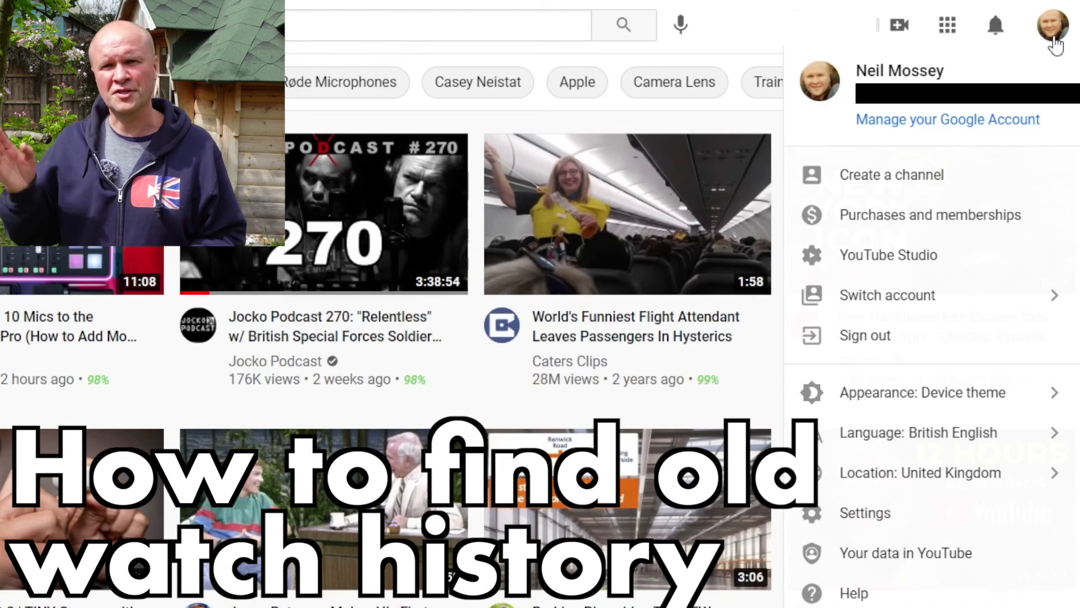
{"action": "left_click", "coordinate": [945, 296]}
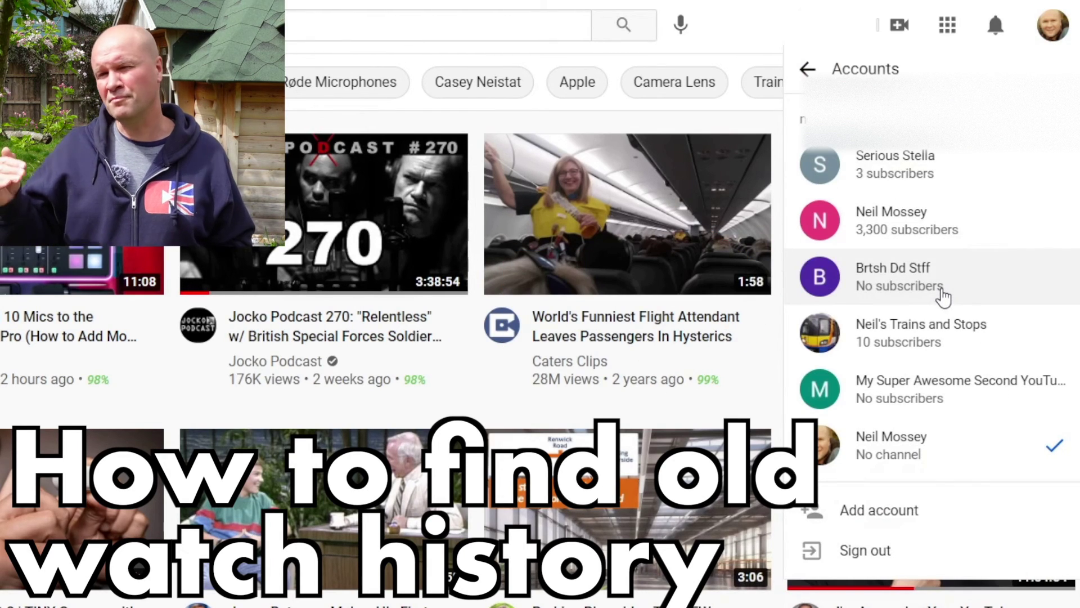